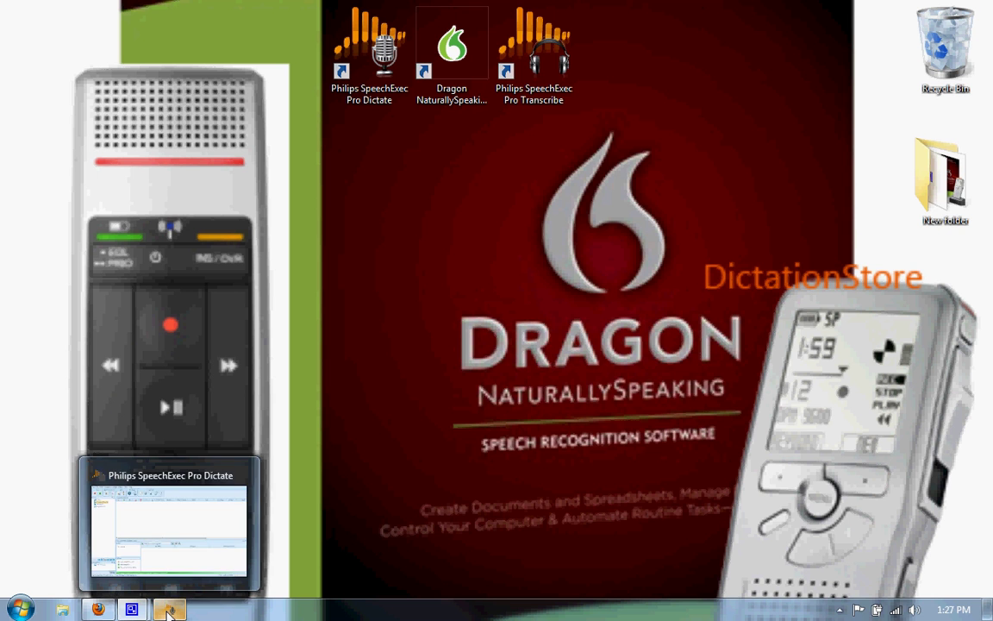
Step: Restore the SpeechExec Pro Dictate list showing just0031.dss pending correction and just0032.dss at 10%
left_click(168, 611)
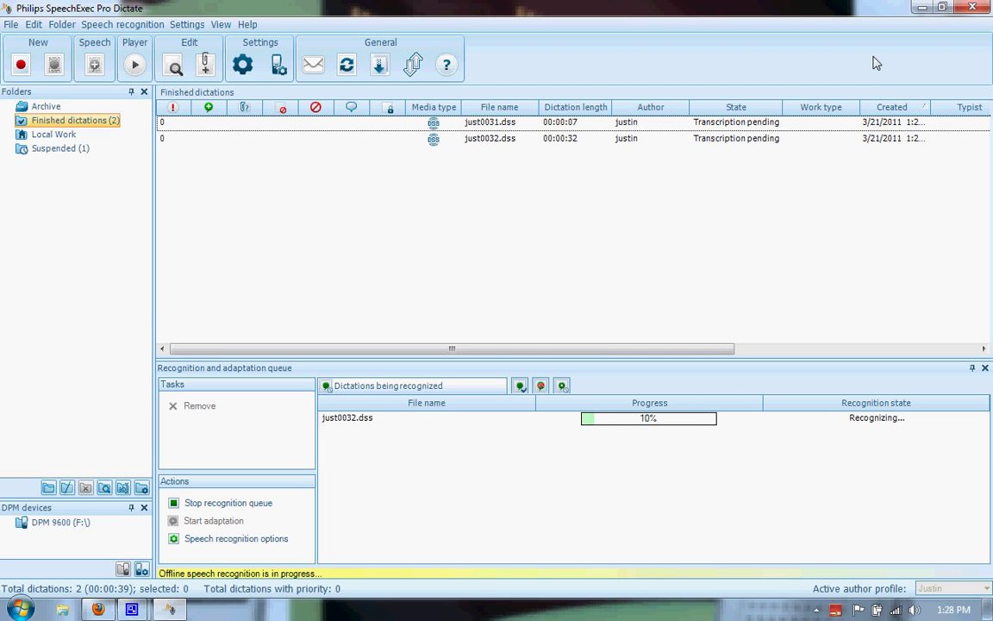
left_click(920, 10)
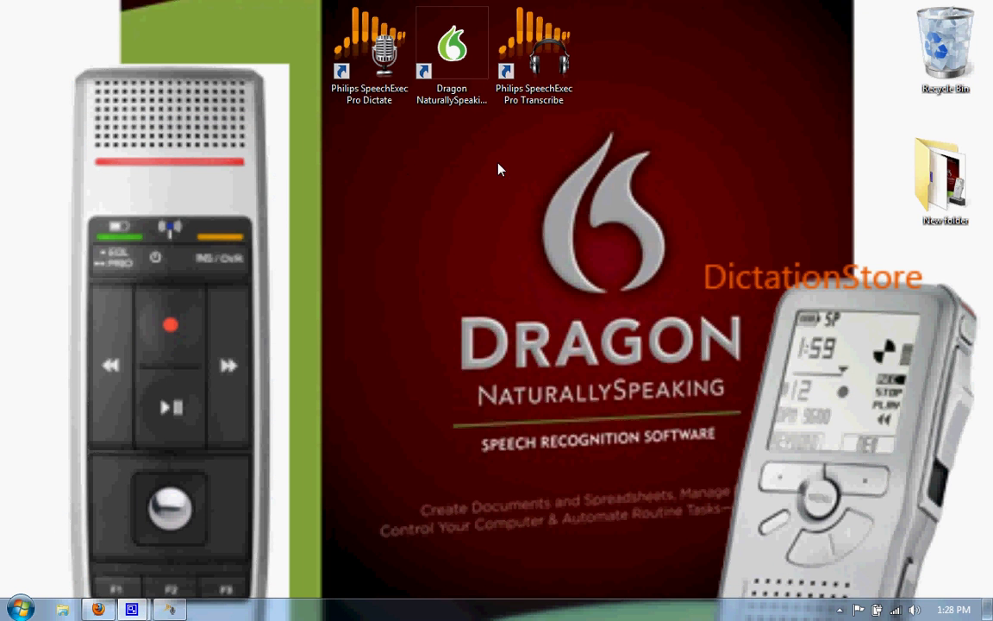
left_click(170, 609)
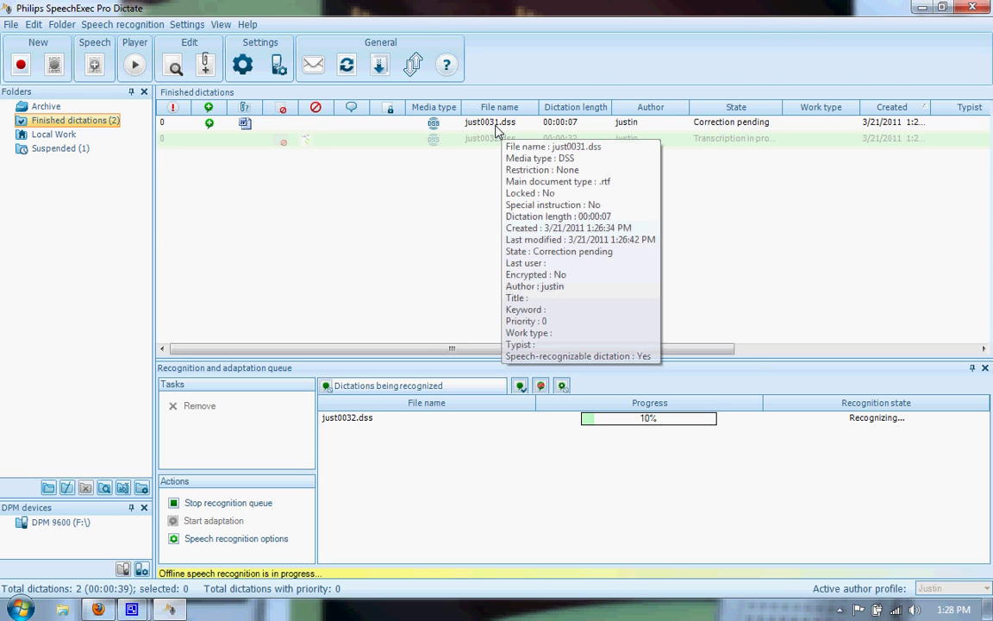
Step: Open just0031.dss in Correction, play back its transcript briefly, then request closing without saving
double_click(496, 124)
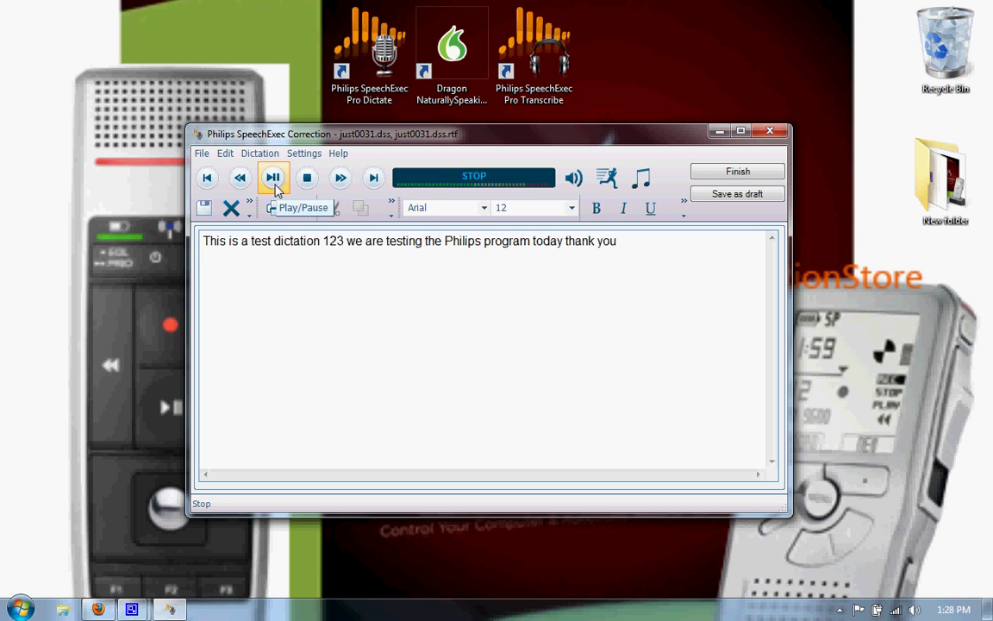
left_click(273, 179)
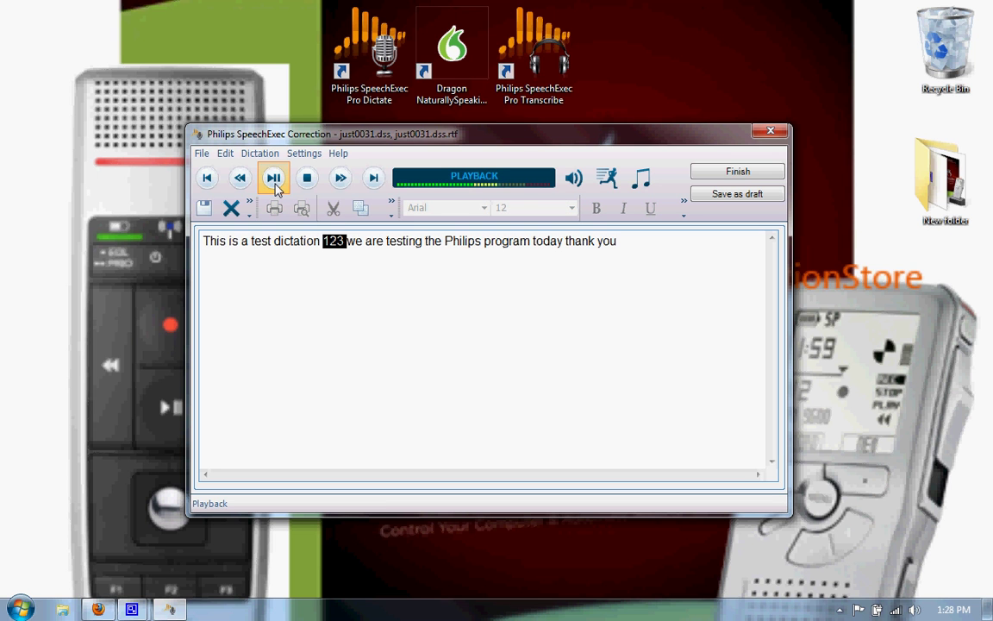
left_click(273, 179)
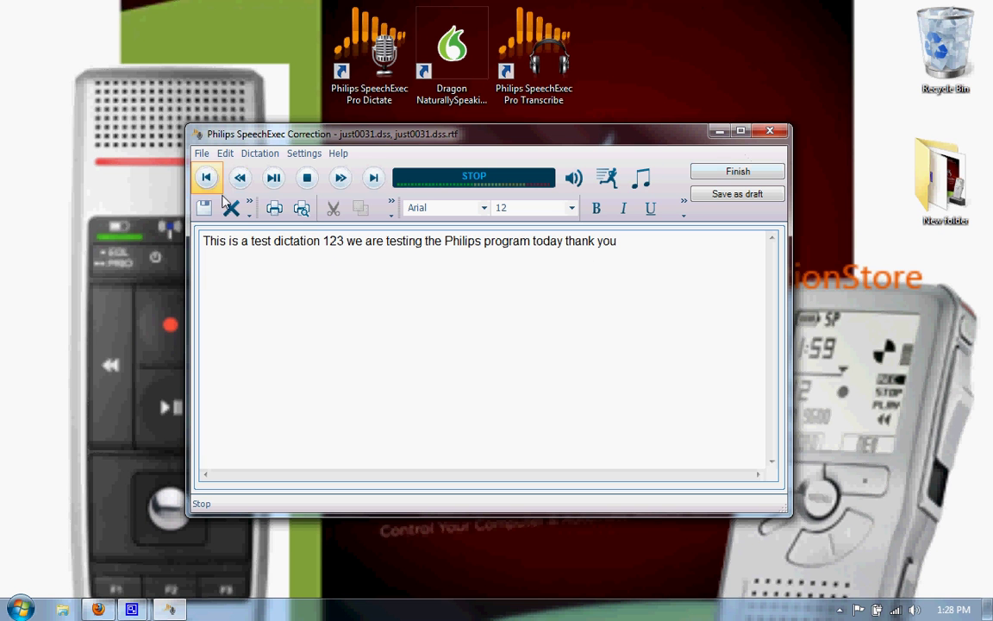
left_click(230, 210)
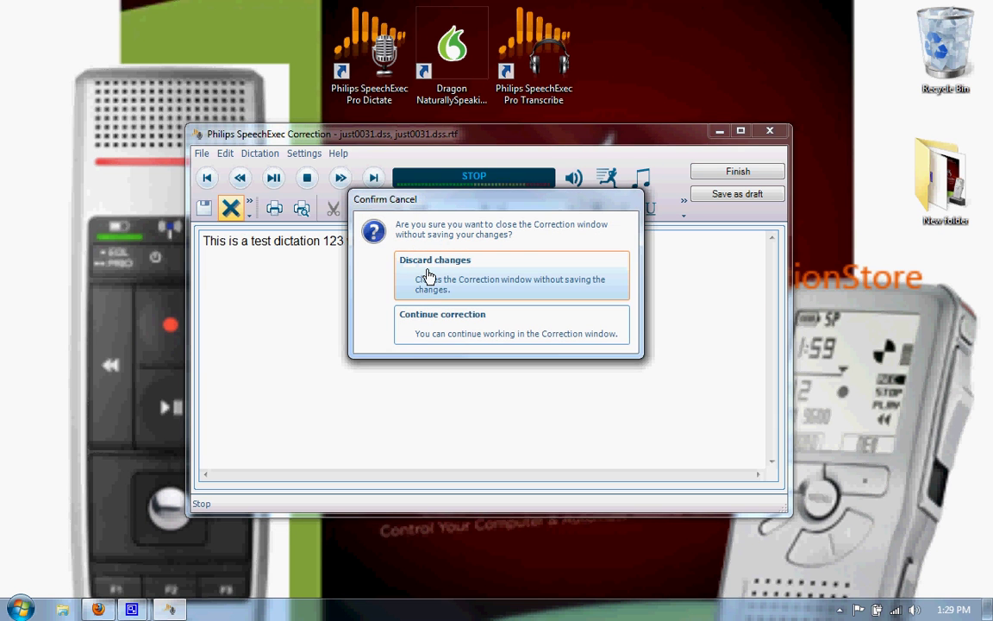
Step: Discard the just0031 transcript changes and open just0032.dss for correction
left_click(428, 277)
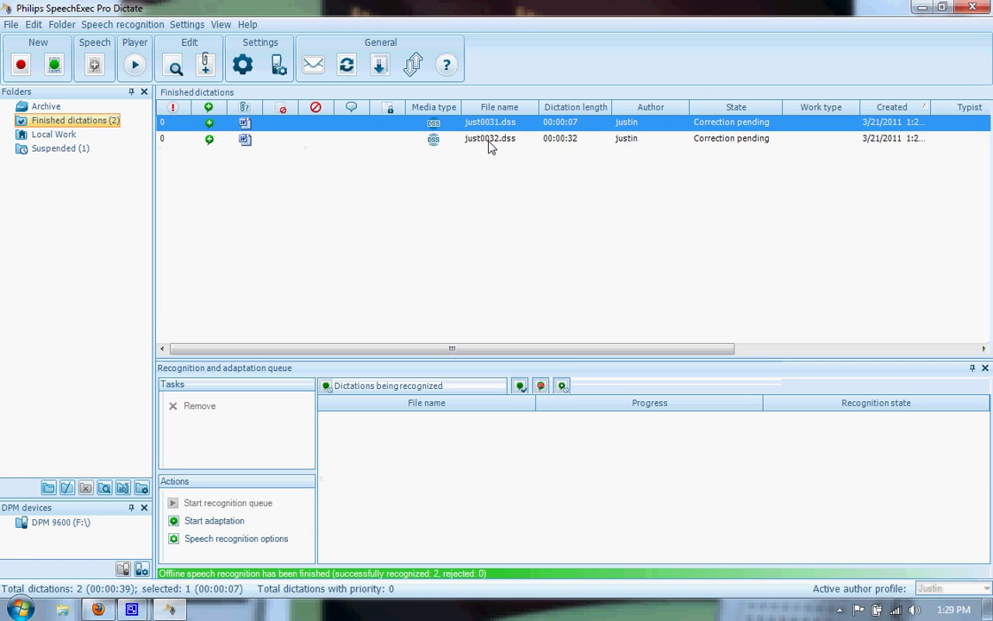
left_click(489, 140)
double_click(489, 140)
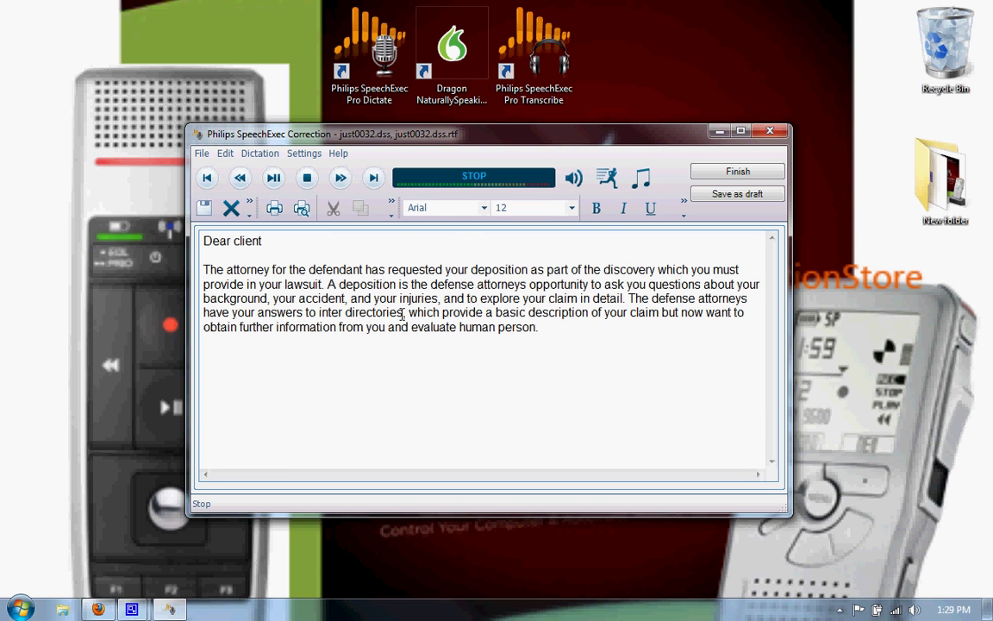
Step: Select the misrecognized 'inter directories' text, then play back part of the letter and stop
double_click(347, 312)
left_click_drag(343, 312, 320, 312)
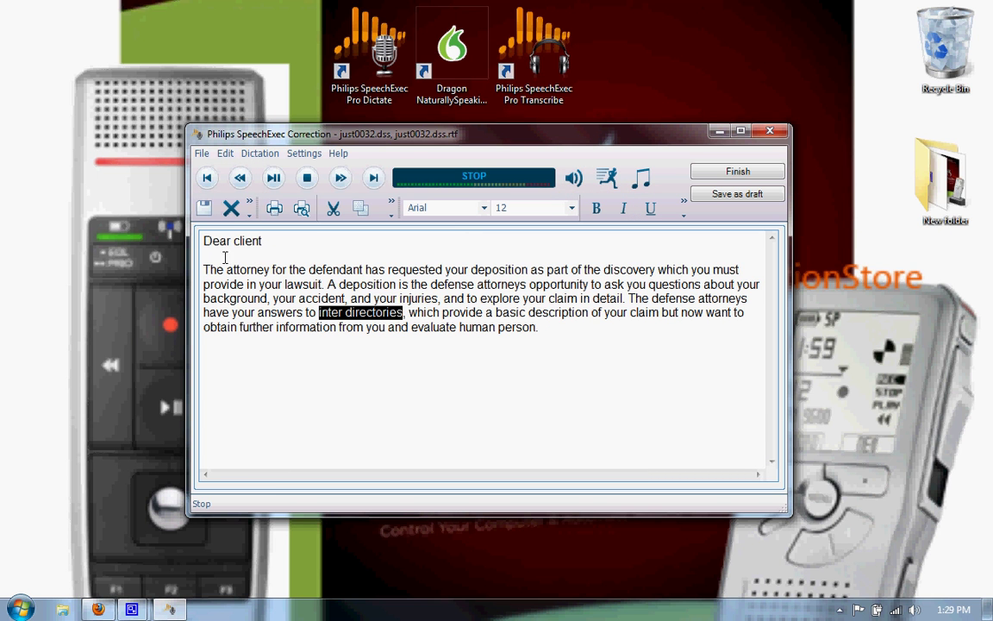
left_click_drag(207, 267, 280, 269)
left_click(250, 263)
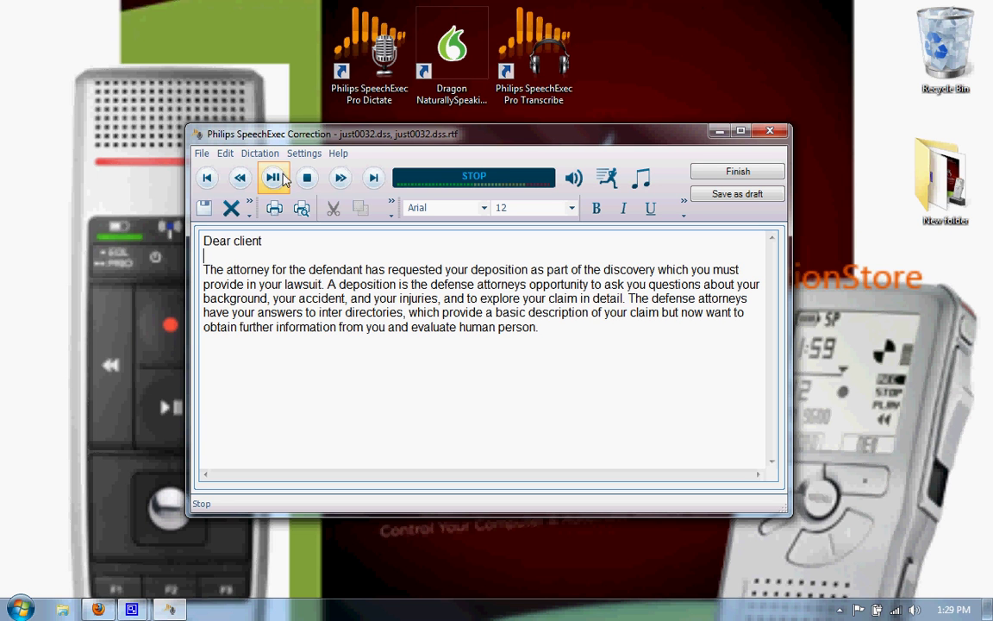
left_click(272, 178)
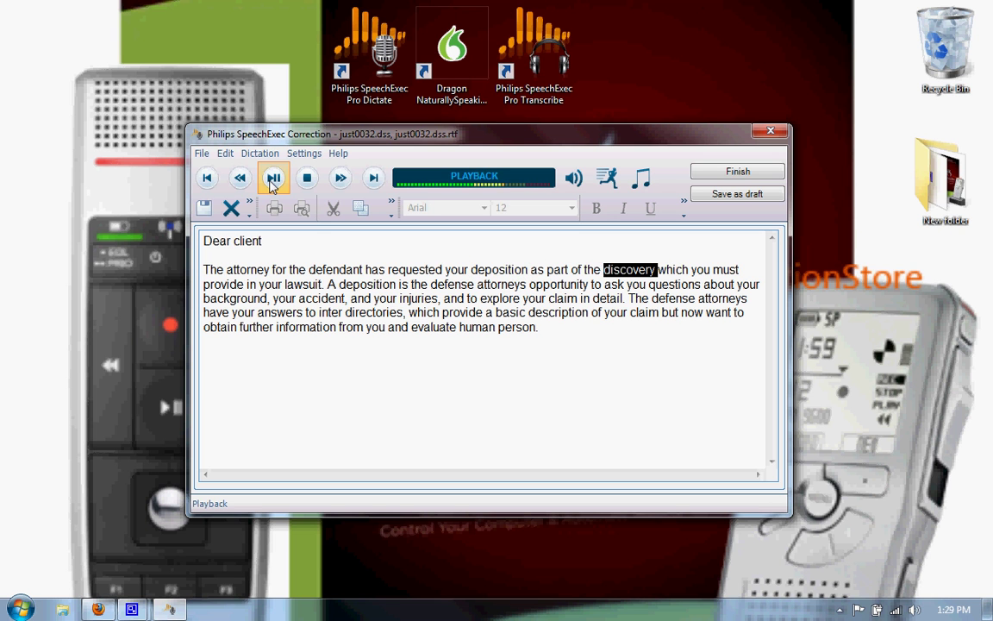
left_click(273, 178)
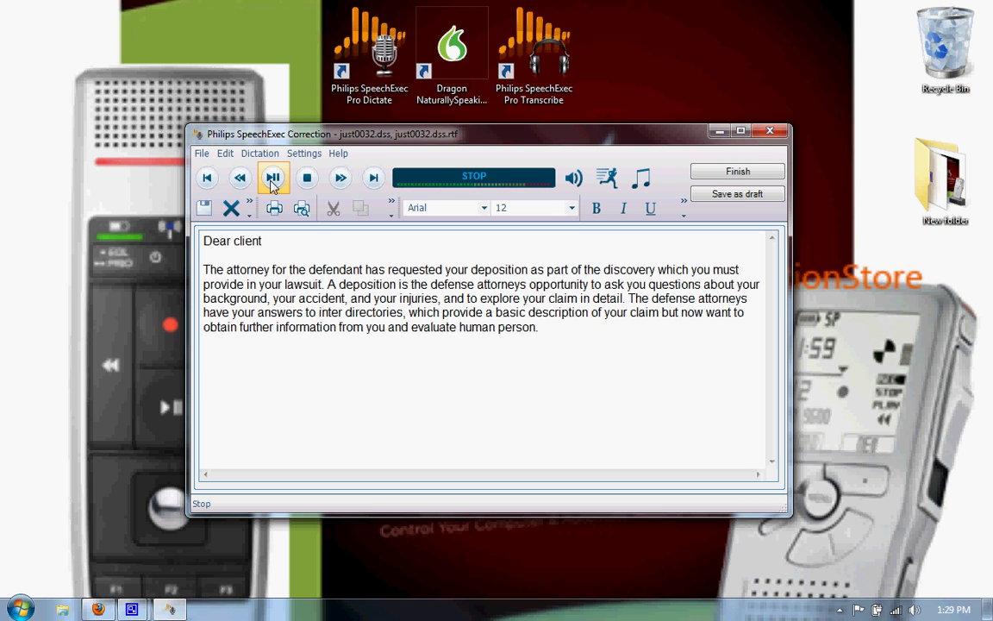